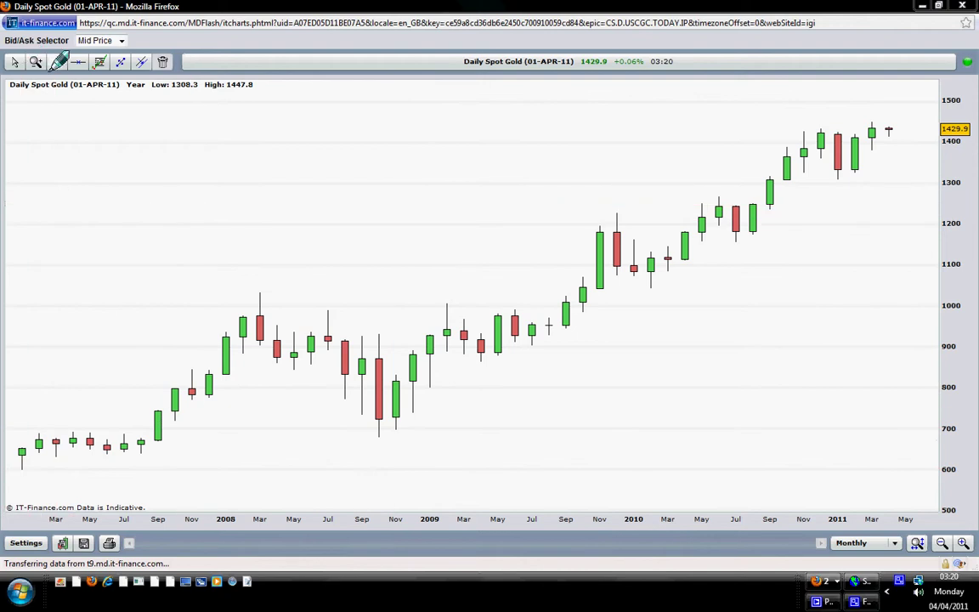
- Draw a rising trend line under the monthly lows, starting from the October 2008 low
click(380, 436)
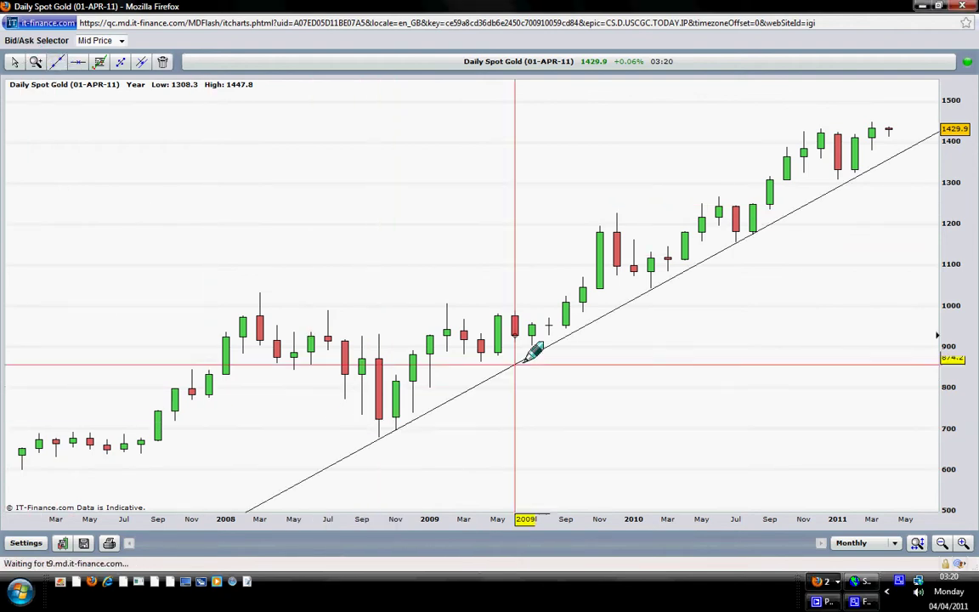
click(567, 337)
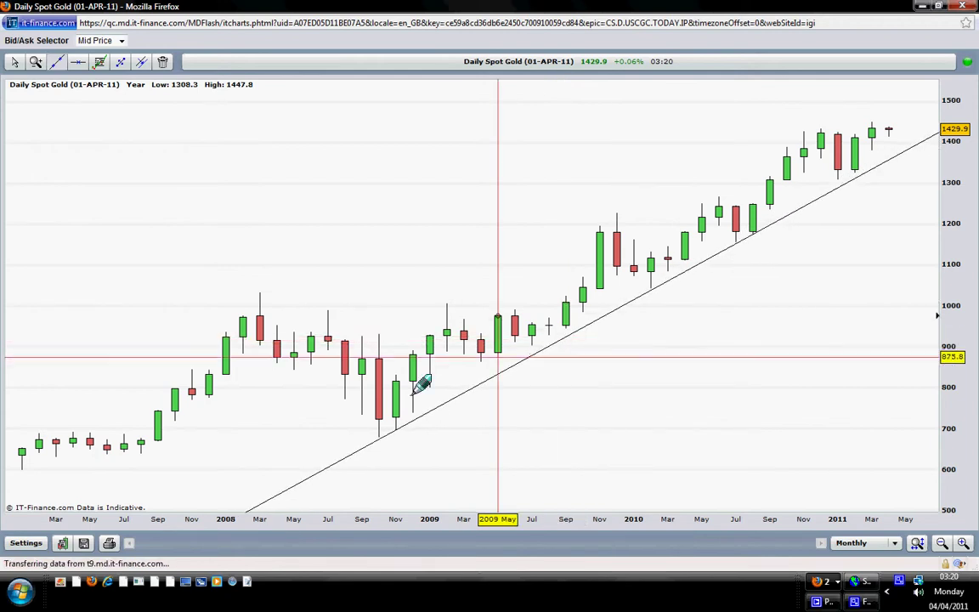
click(385, 333)
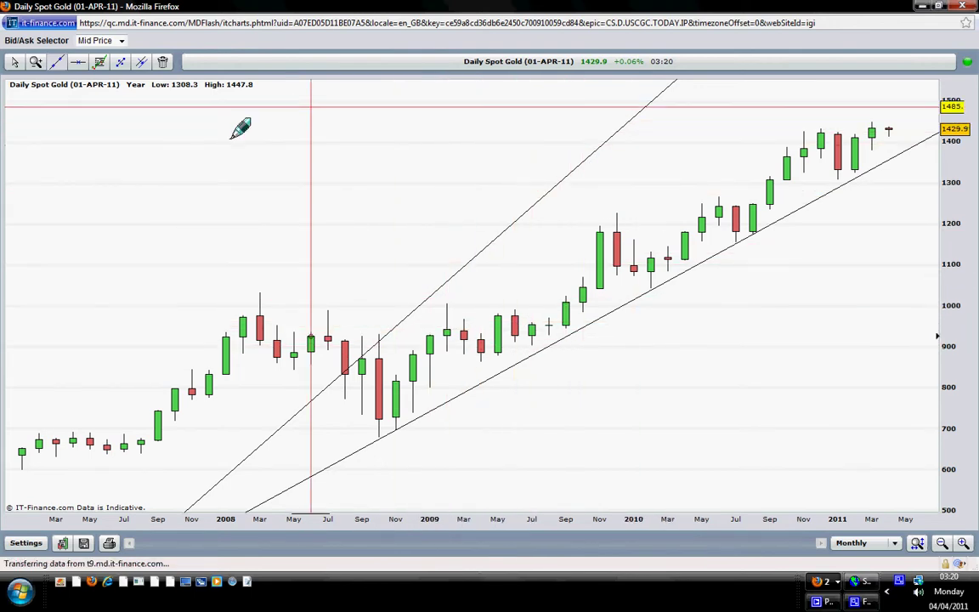
click(164, 63)
click(515, 218)
- Draw the channel's upper line along the 2009 highs and a middle line roughly parallel between the two boundaries
click(60, 64)
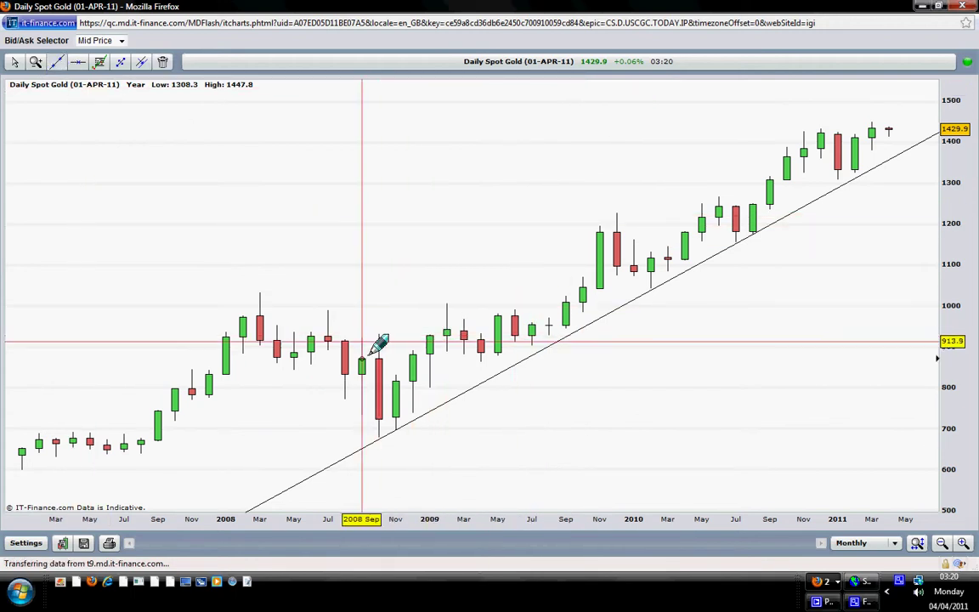
mouse_move(372, 343)
mouse_down()
mouse_move(448, 295)
mouse_move(518, 286)
mouse_move(528, 258)
mouse_up()
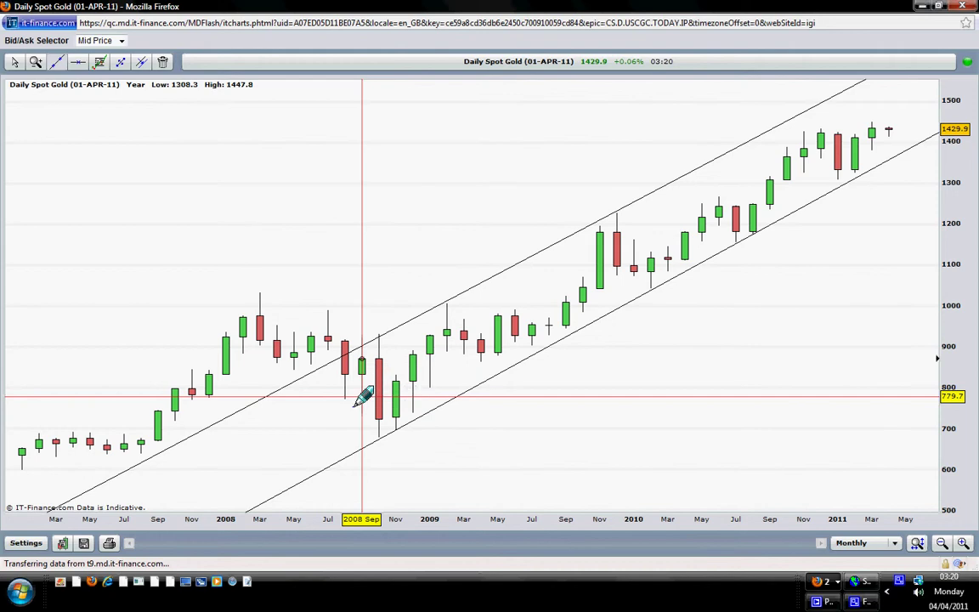
drag(438, 370, 483, 334)
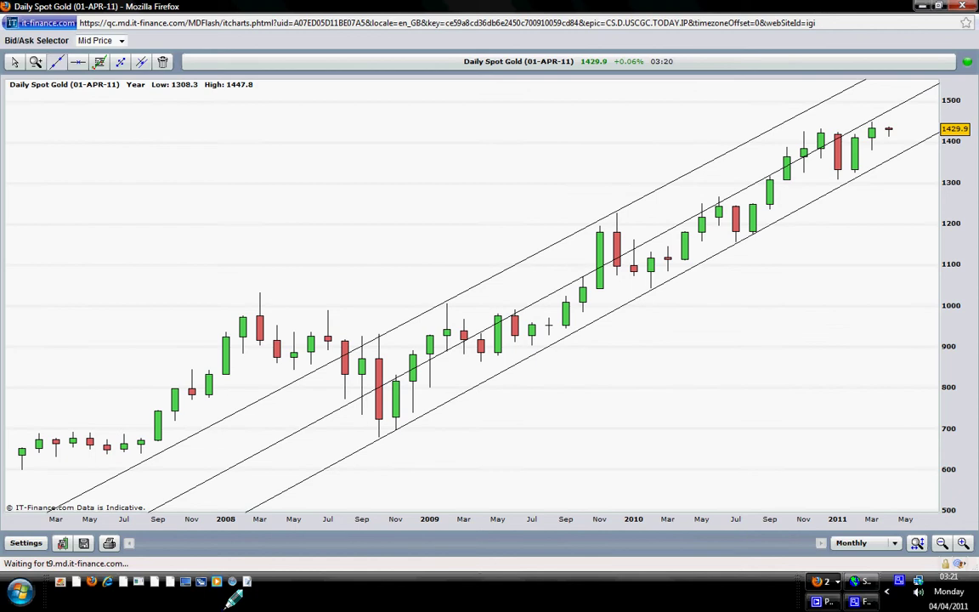
click(184, 580)
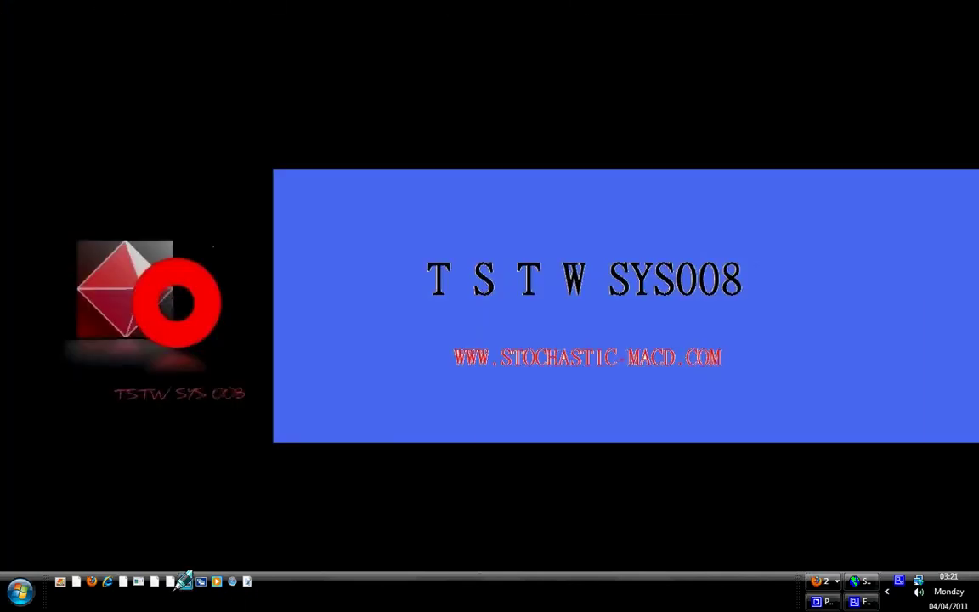
click(182, 583)
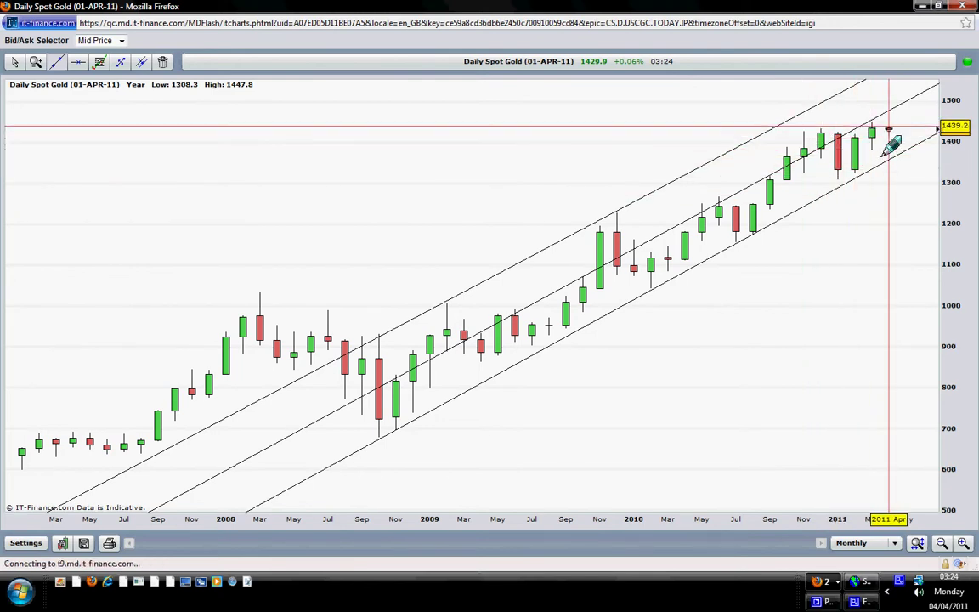
- Switch the chart to yearly candles and add one Fibonacci retracement over the 2010 candle, from 1432.6 down to 1044.8
click(889, 549)
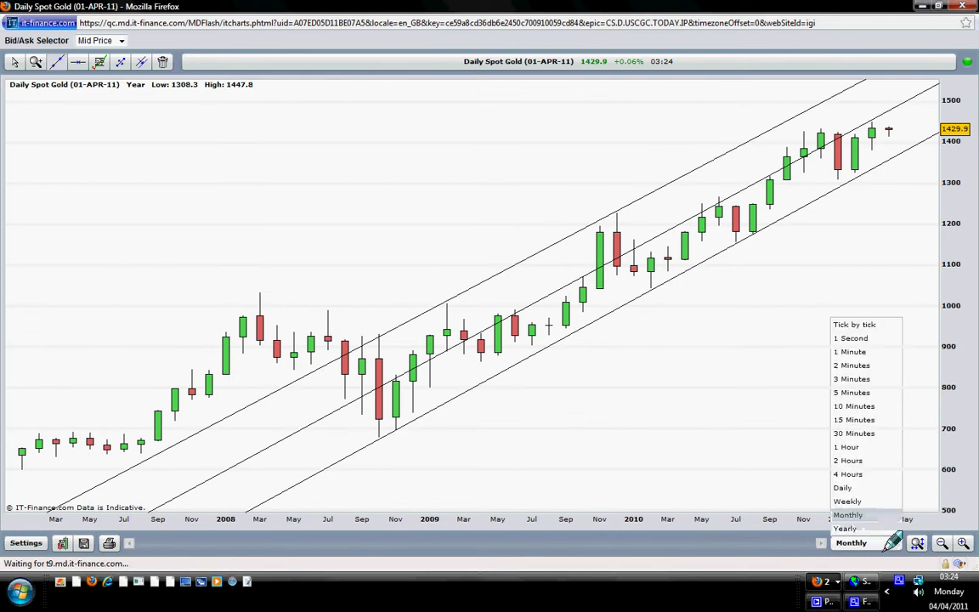
click(844, 530)
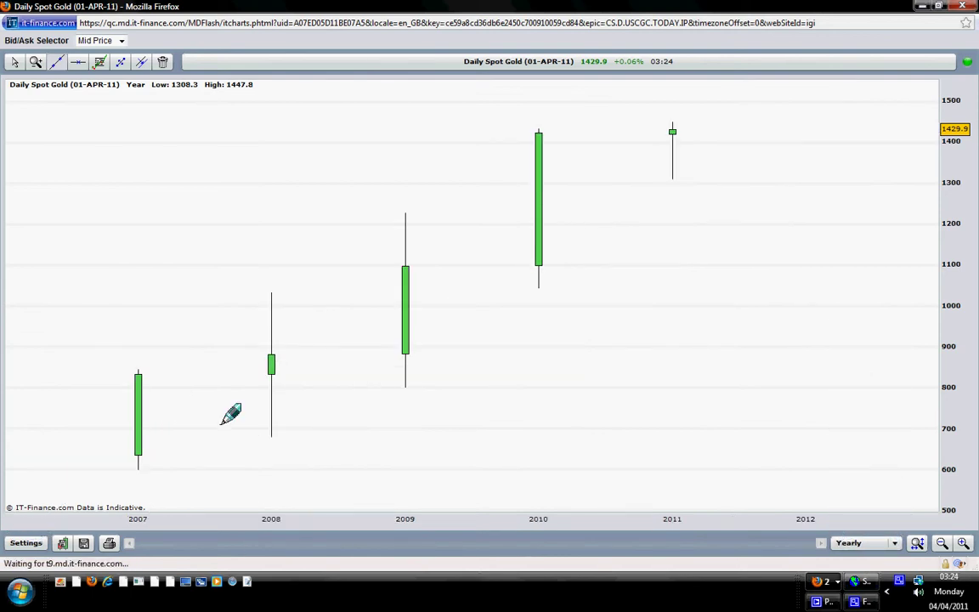
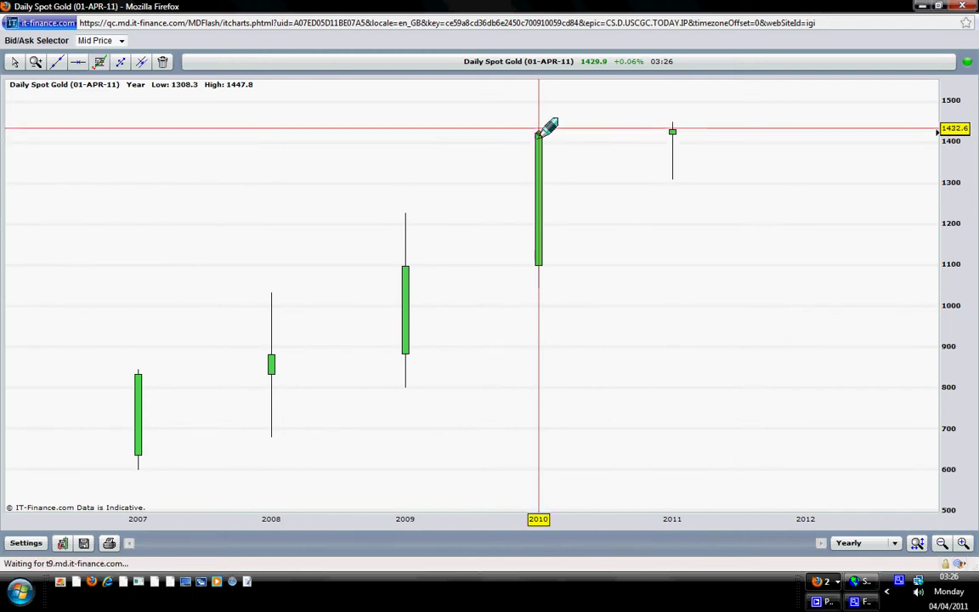
drag(552, 130, 469, 285)
drag(393, 283, 138, 161)
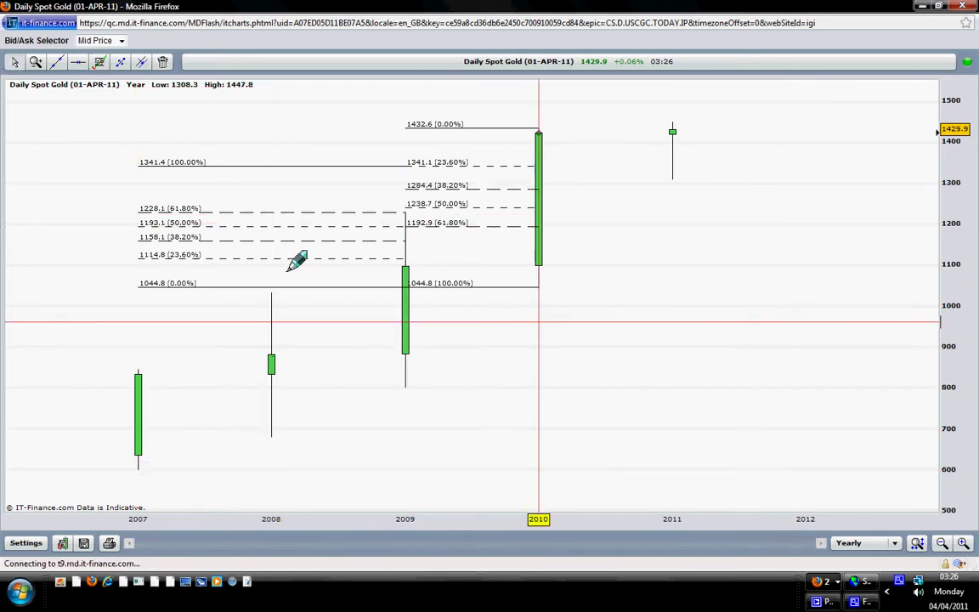
key(Delete)
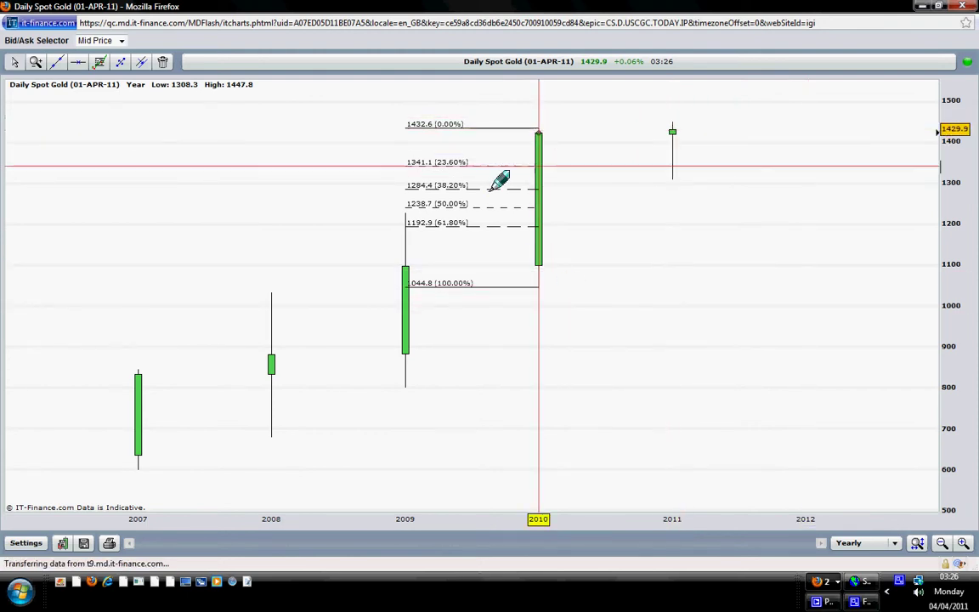
- Draw a nearly flat trend line along the 38.20% retracement level at about 1284
click(57, 62)
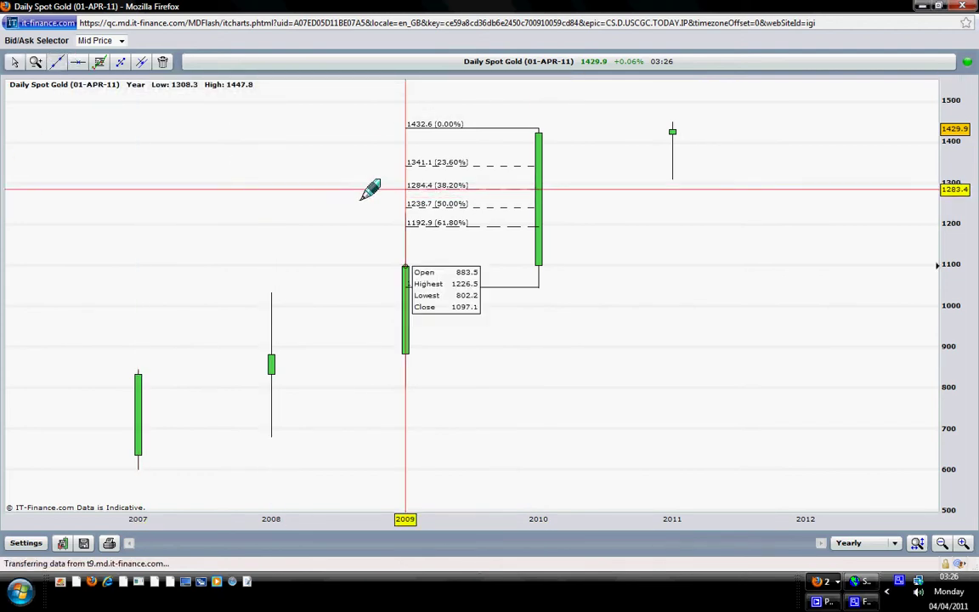
click(462, 191)
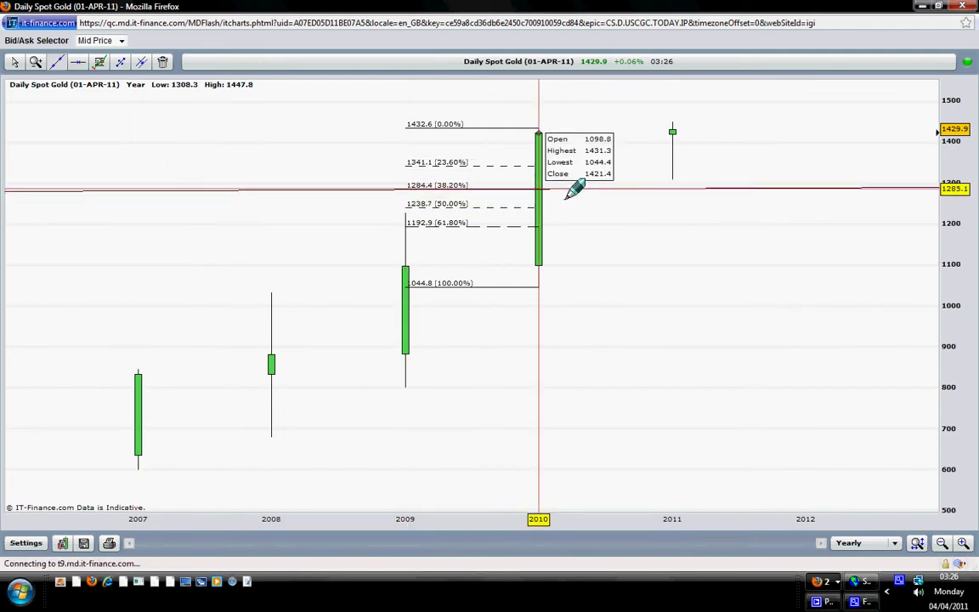
click(570, 193)
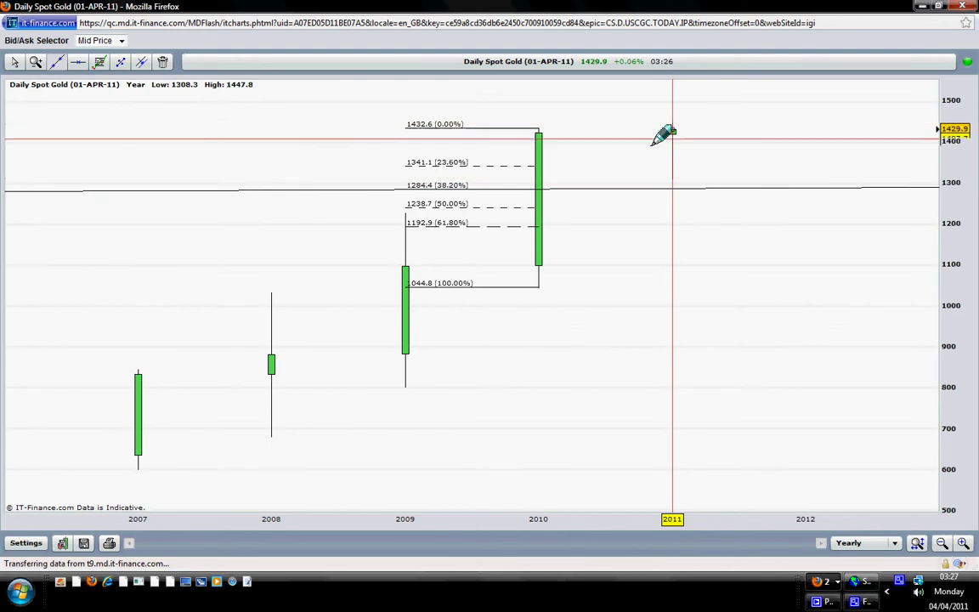
- Place horizontal price lines at the 2010 candle's high, at 1432.6 and 1435.9
mouse_move(671, 132)
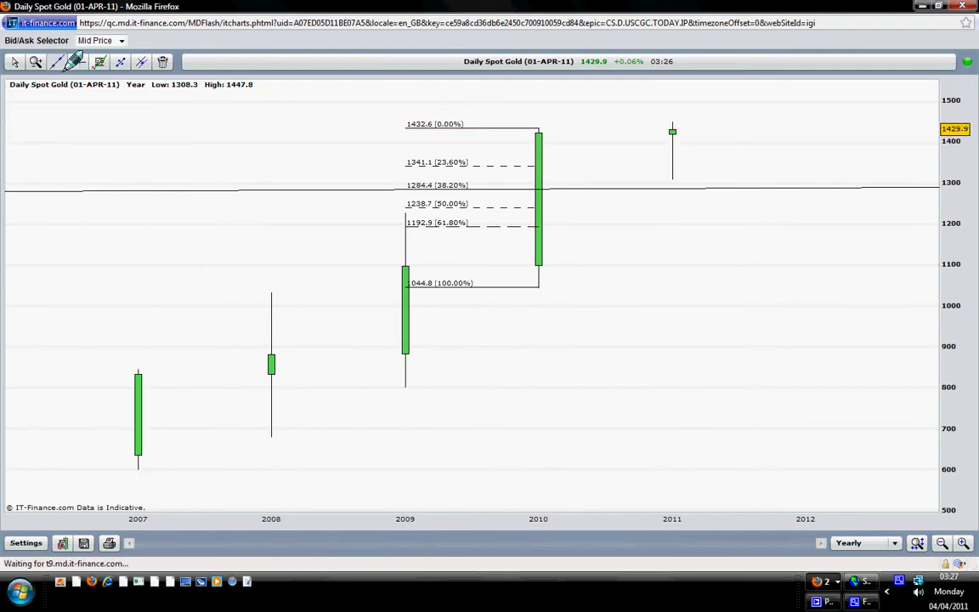
click(74, 61)
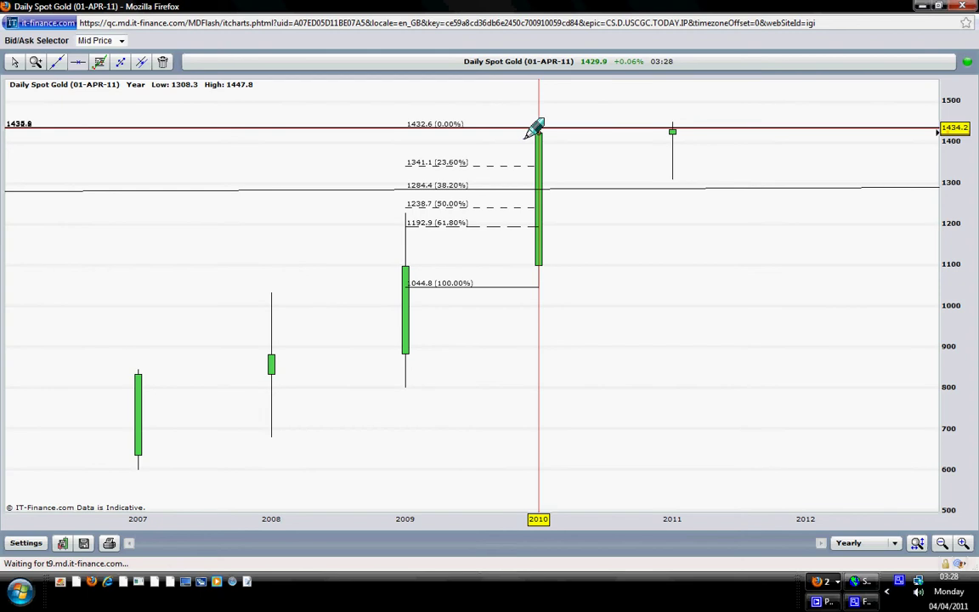
mouse_move(541, 128)
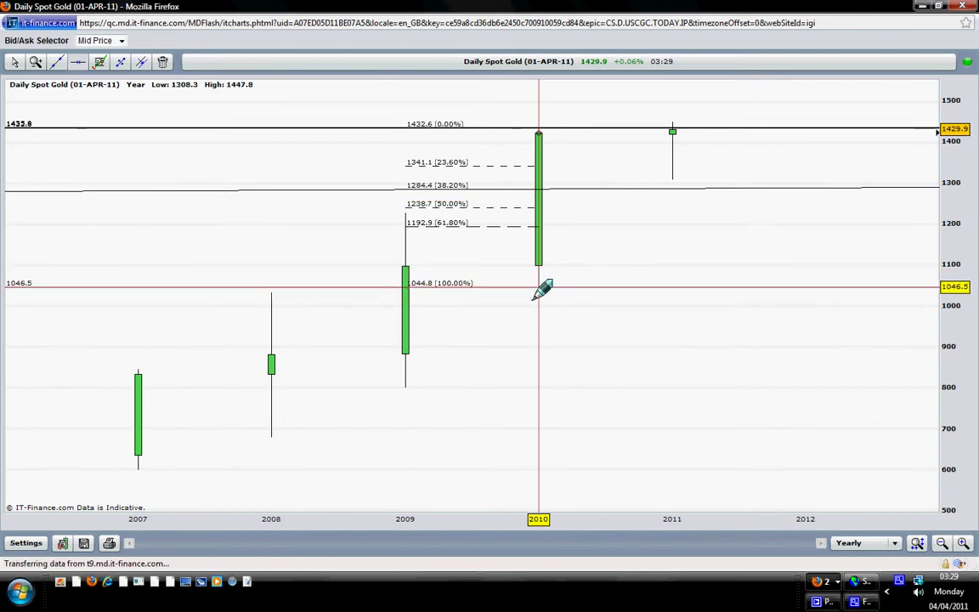
mouse_move(538, 287)
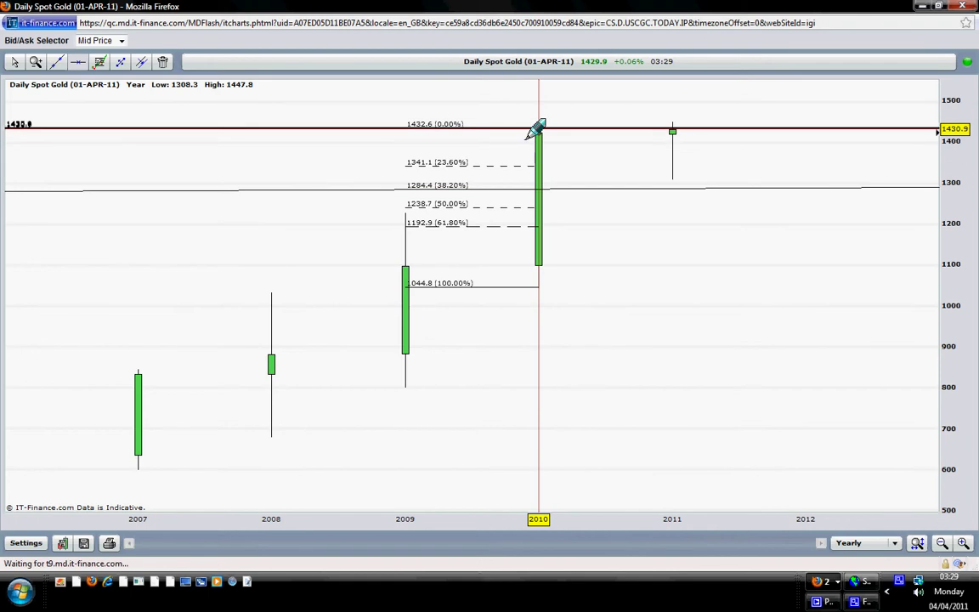
mouse_move(536, 127)
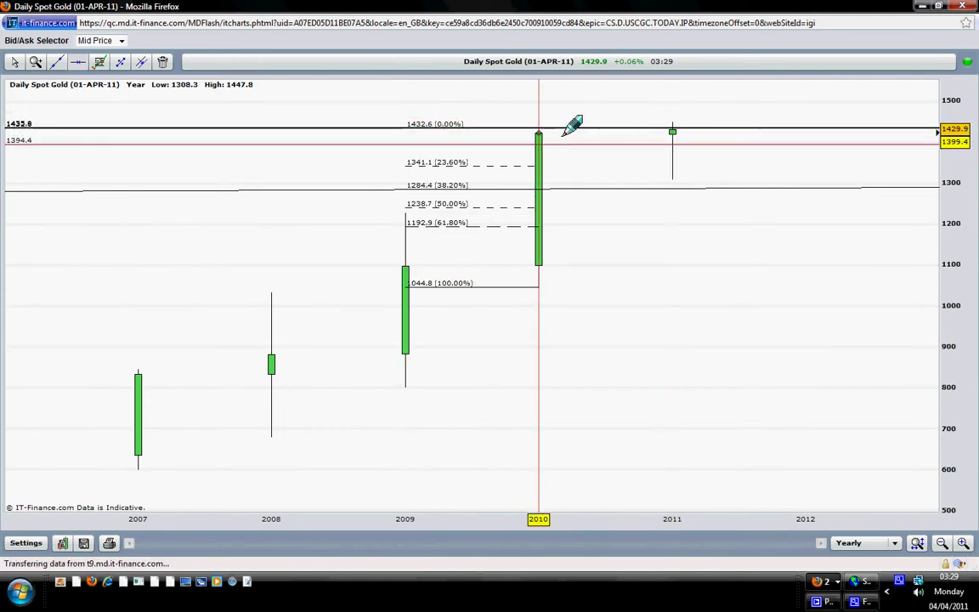
mouse_move(568, 133)
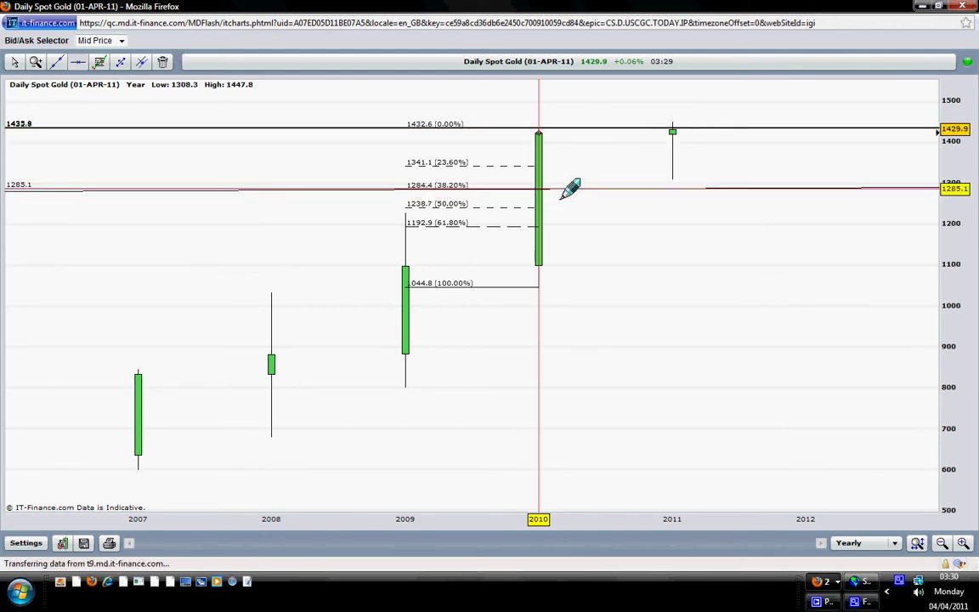
mouse_move(562, 194)
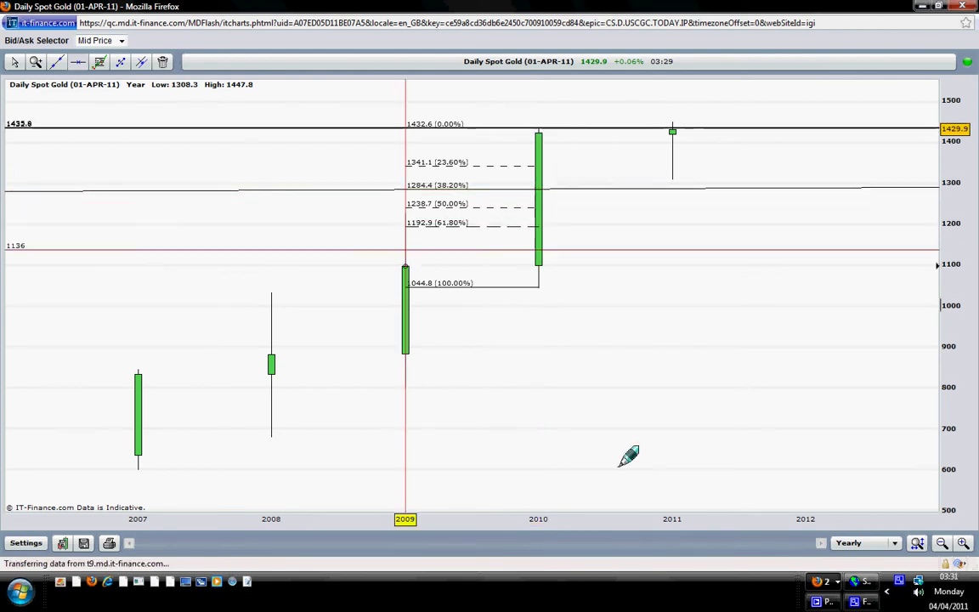
- Return the chart to monthly candles and draw nearly flat lines at the March 2008 high and the October 2008 low
click(895, 543)
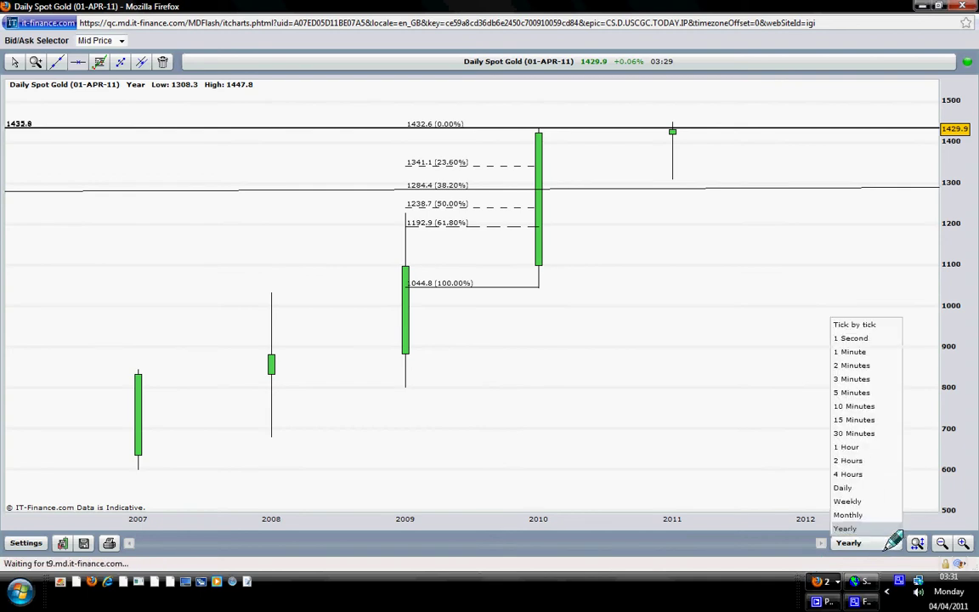
click(848, 514)
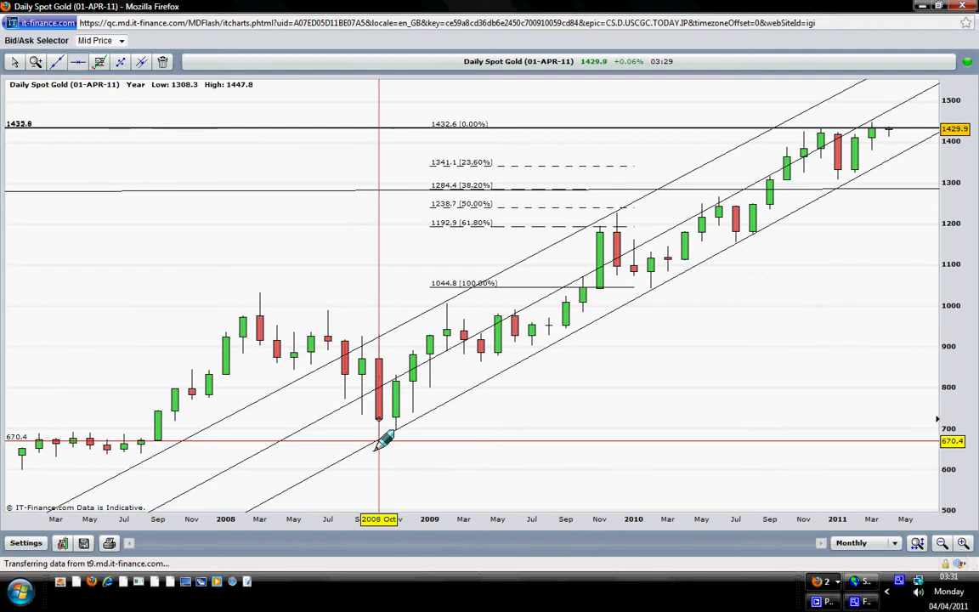
click(57, 63)
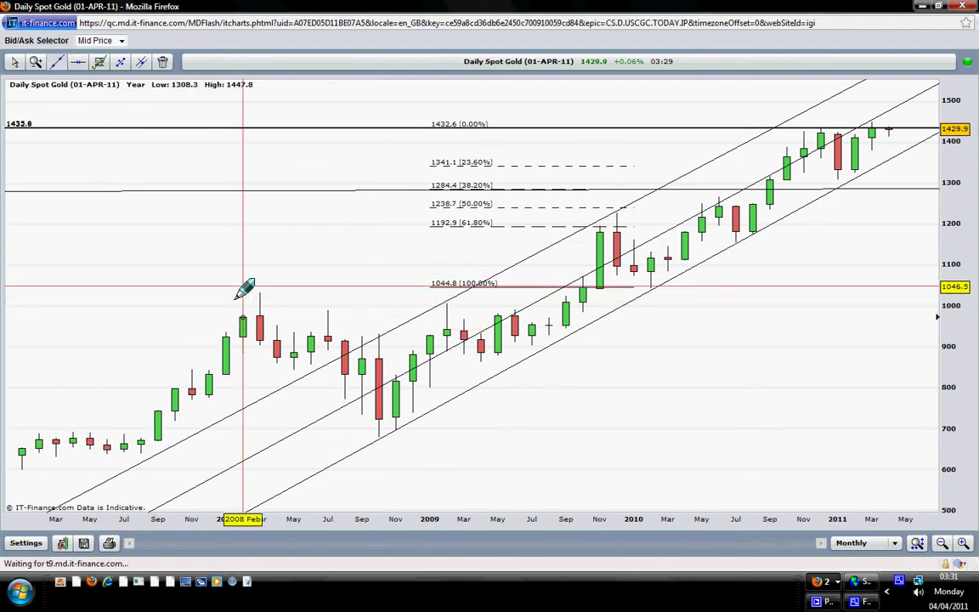
drag(243, 289, 311, 400)
drag(258, 327, 323, 292)
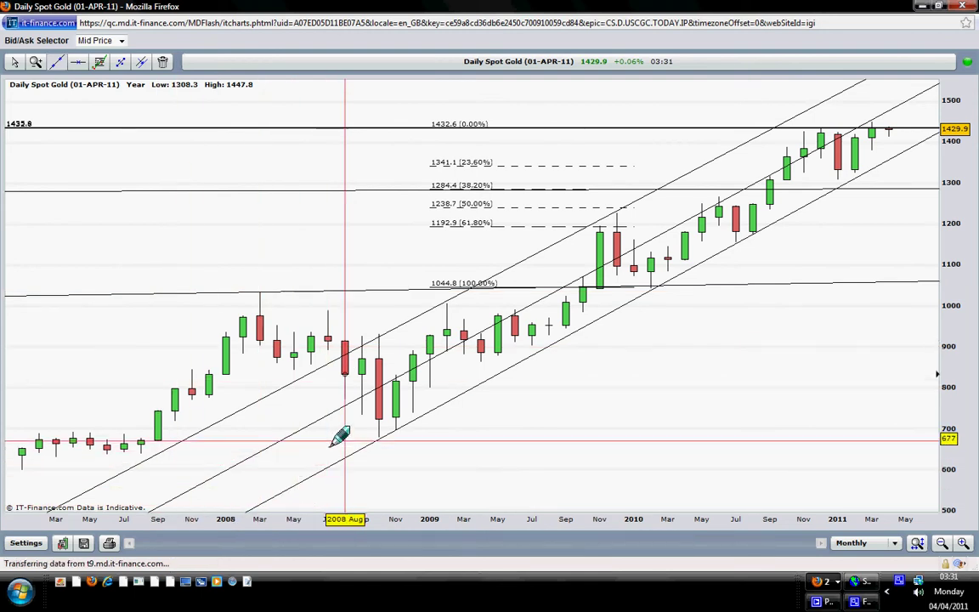
mouse_move(345, 437)
drag(338, 436, 196, 424)
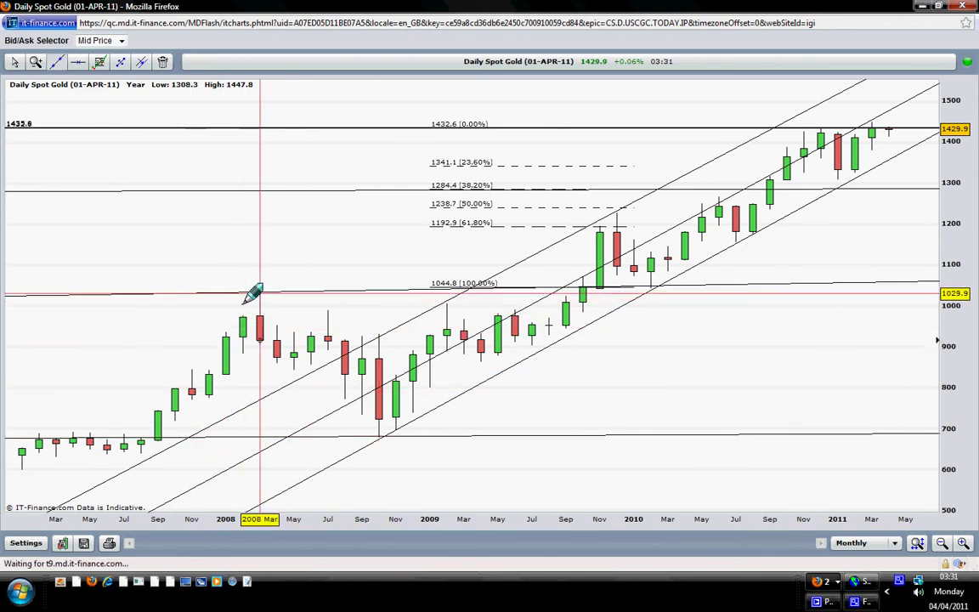
- Draw a horizontal trend line across the monthly chart at about 1368, between the 1341.1 and 1432.6 levels
mouse_move(253, 294)
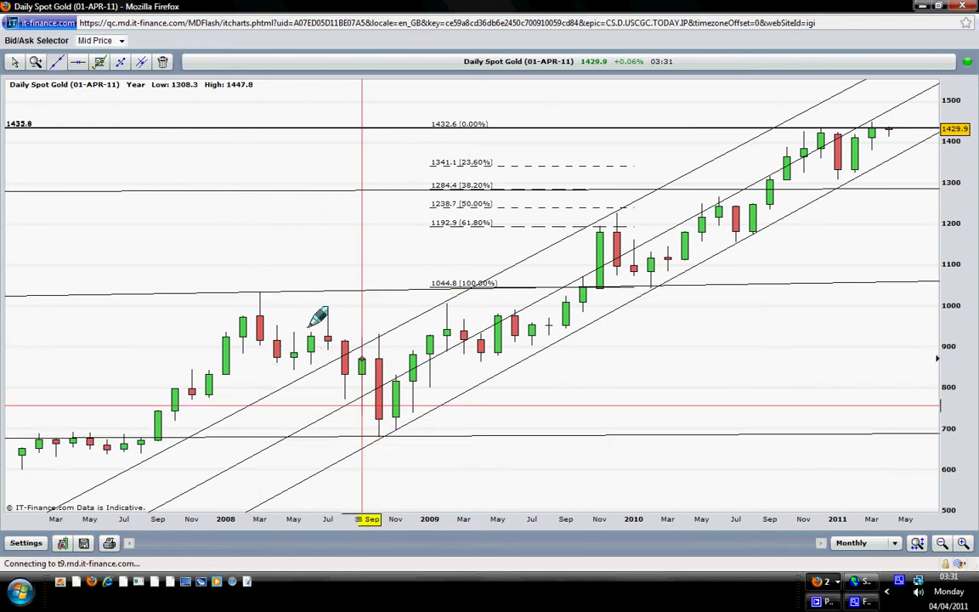
mouse_move(289, 299)
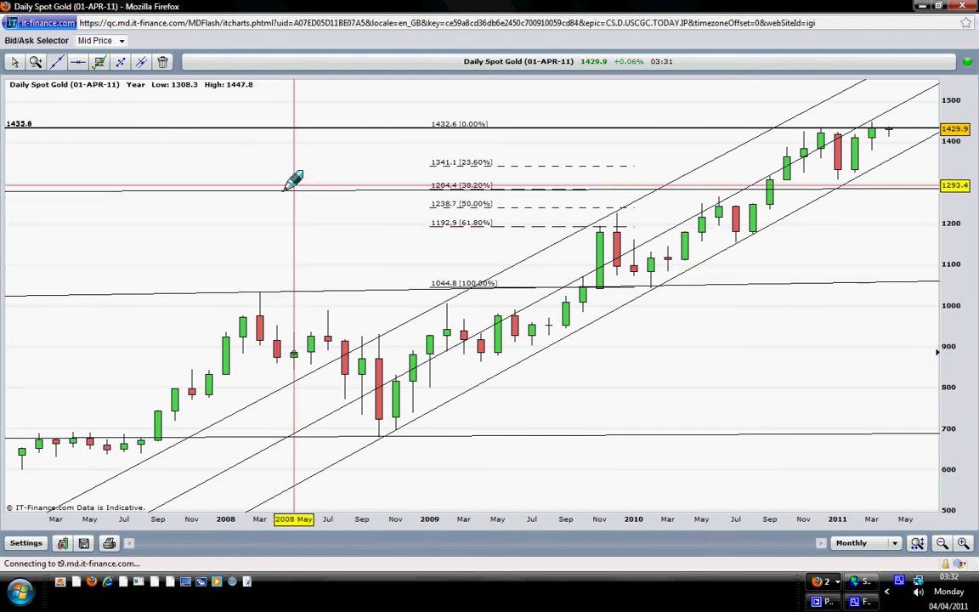
mouse_move(292, 164)
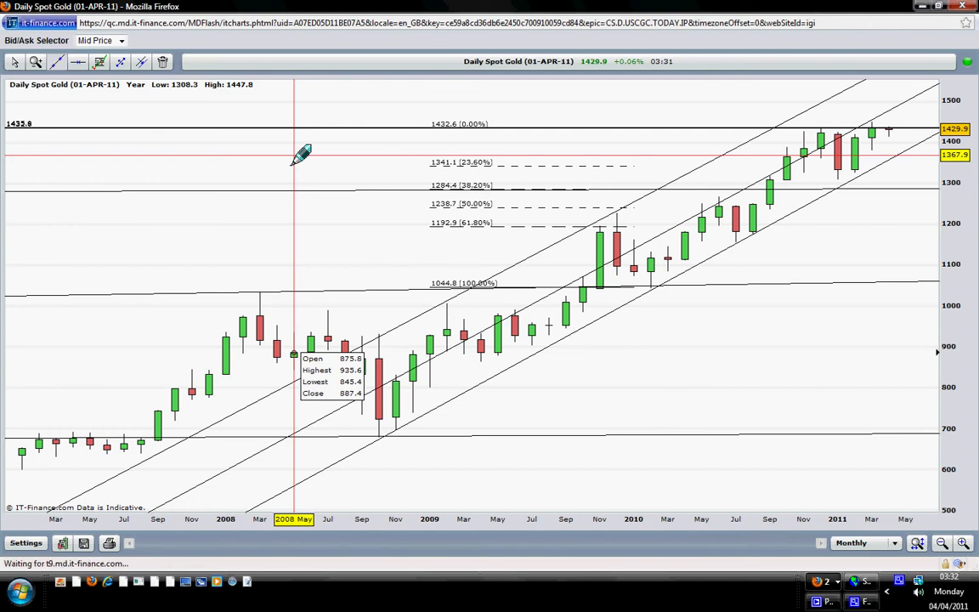
drag(302, 154, 220, 155)
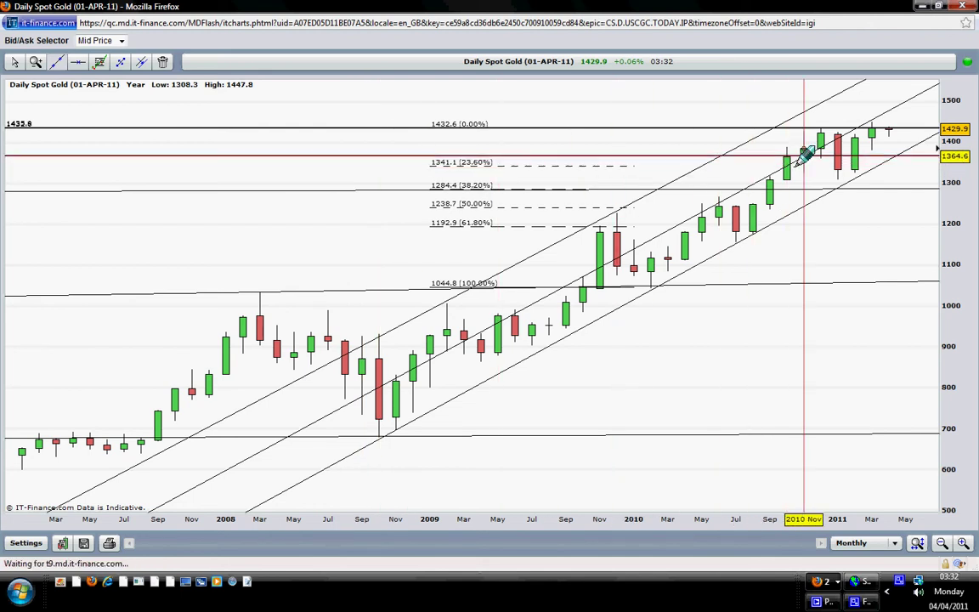
mouse_move(804, 155)
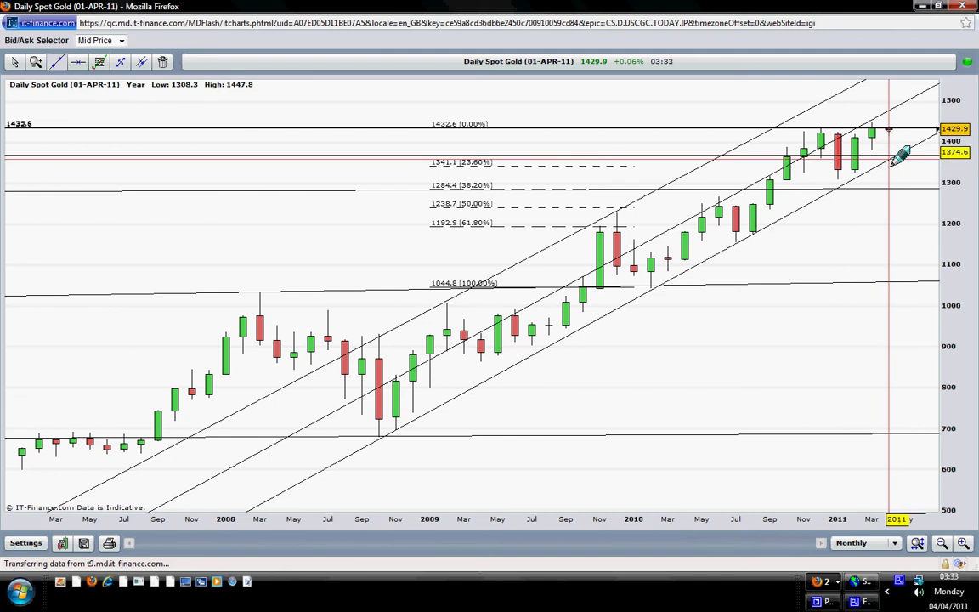
- Switch the gold chart to daily candles
click(892, 544)
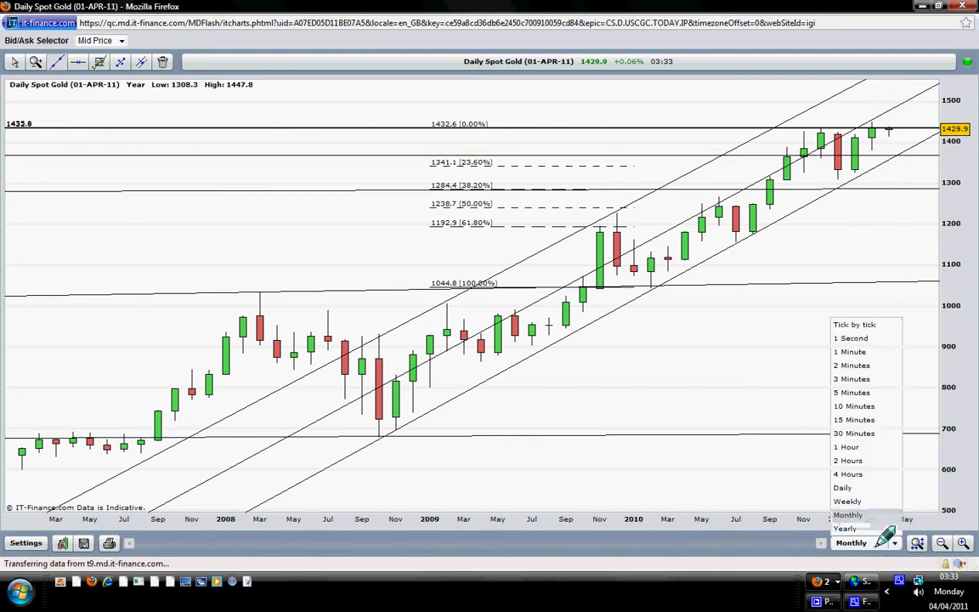
click(847, 488)
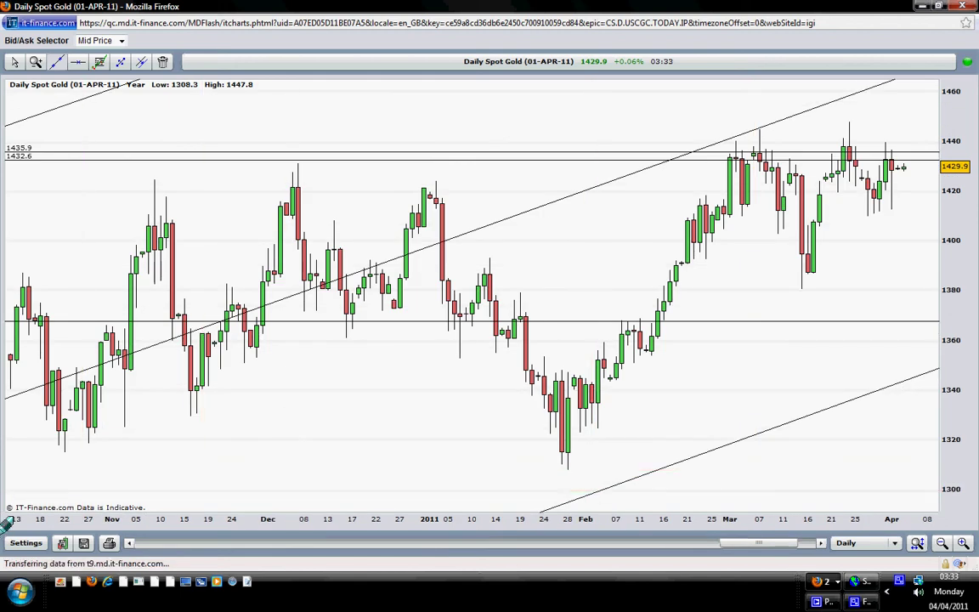
- Delete the 1432.6, 1435.9 and roughly 1368 horizontal lines and the three rising channel lines from the daily chart
click(164, 62)
click(194, 159)
click(201, 153)
click(328, 318)
click(307, 287)
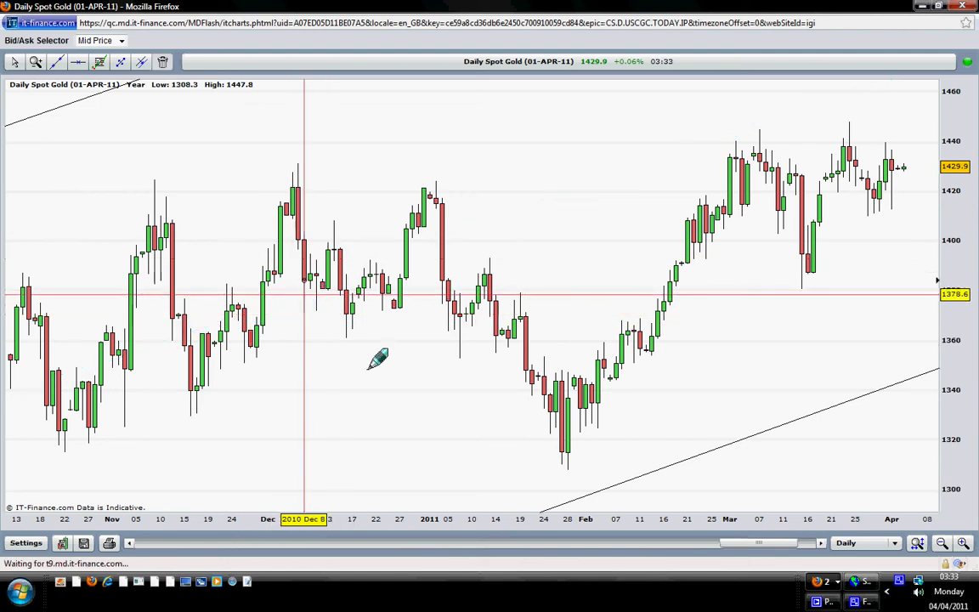
click(690, 459)
click(39, 113)
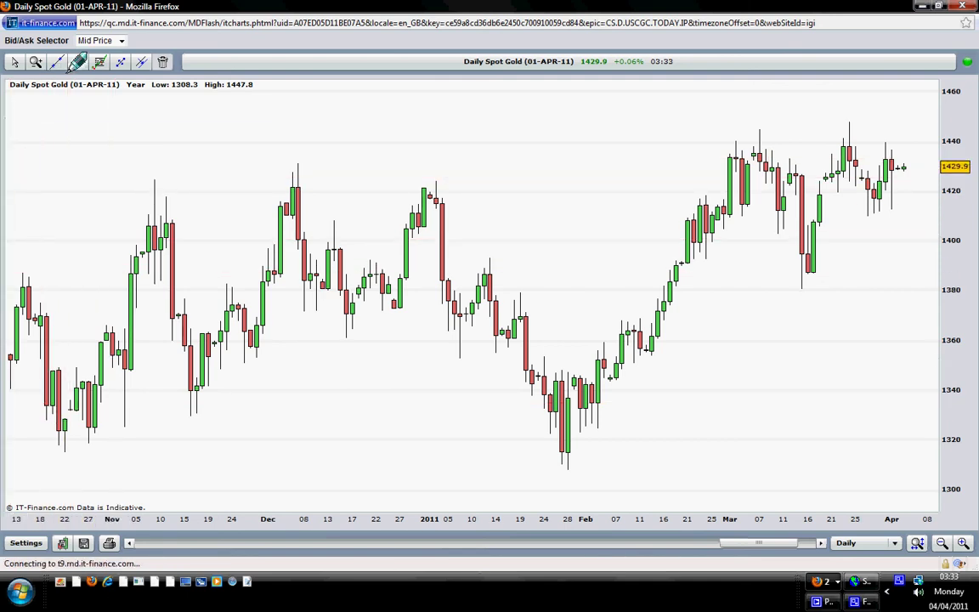
- Place horizontal price lines across the daily gold chart at 1420.4, 1340.3, 1440.9 and 1429.7
click(200, 186)
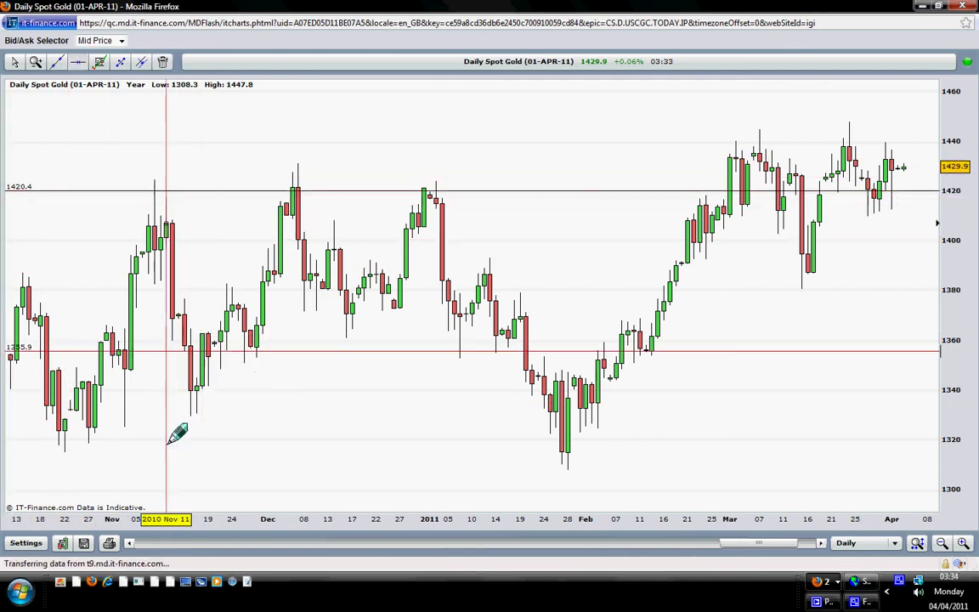
click(252, 388)
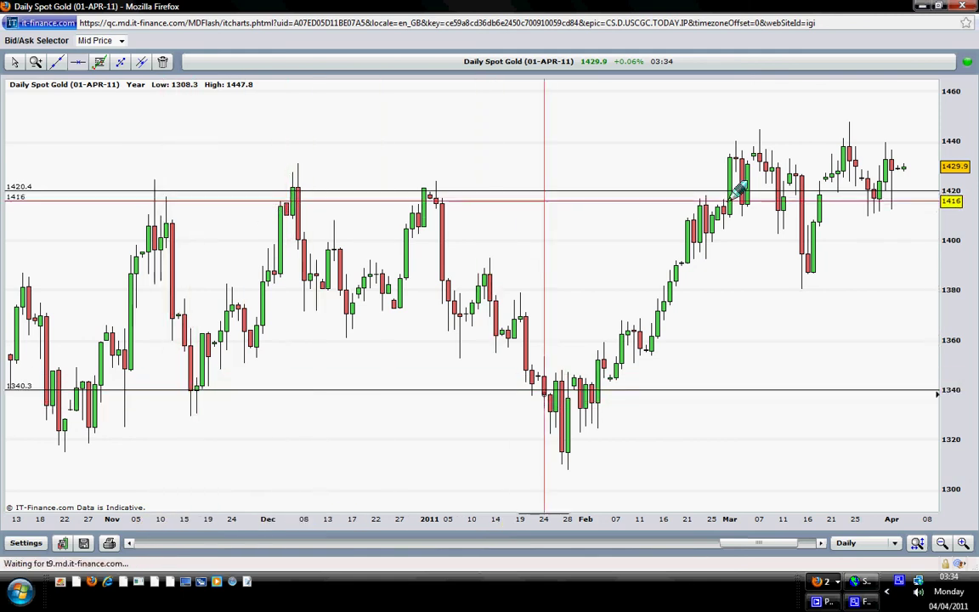
click(868, 189)
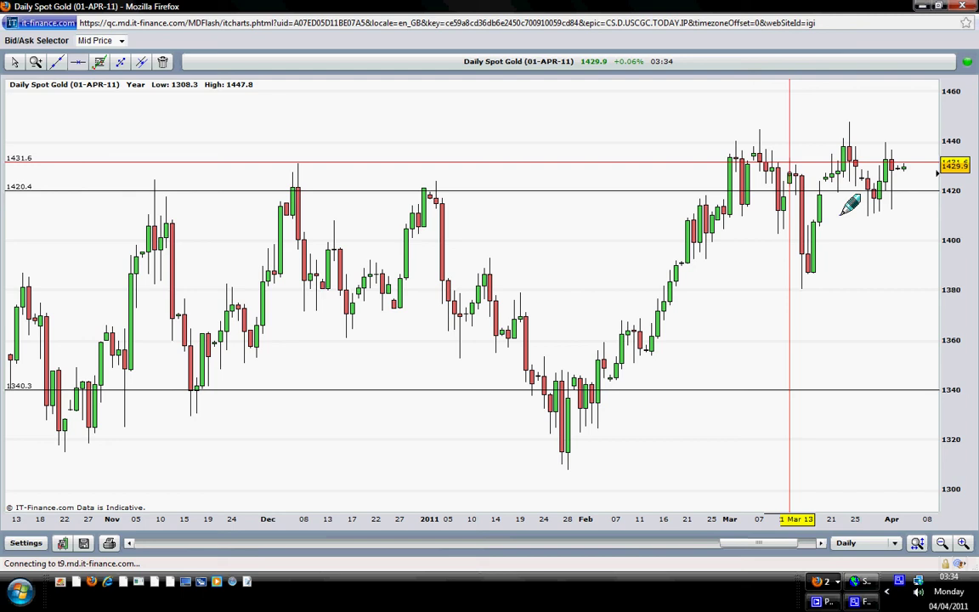
mouse_move(903, 189)
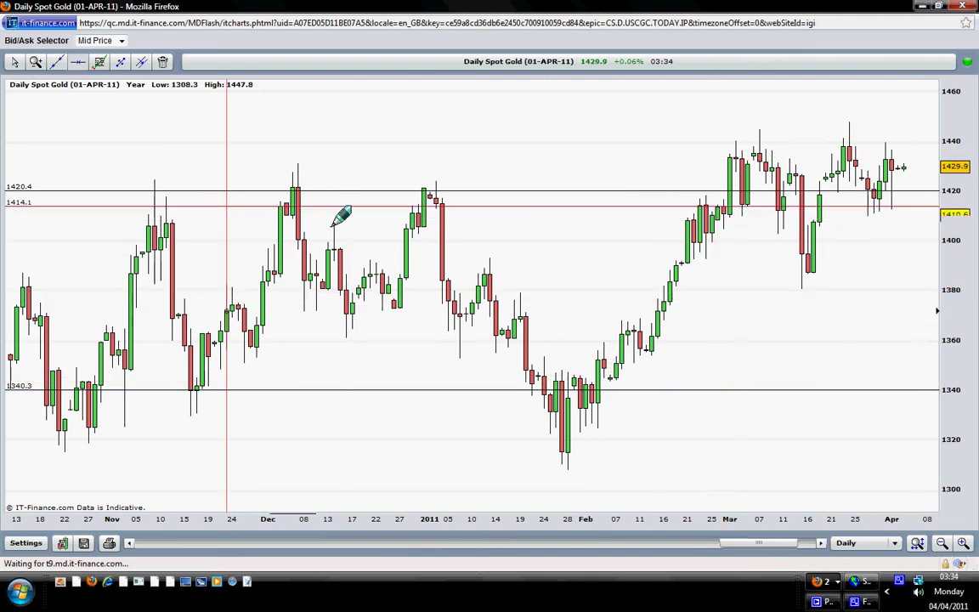
click(814, 137)
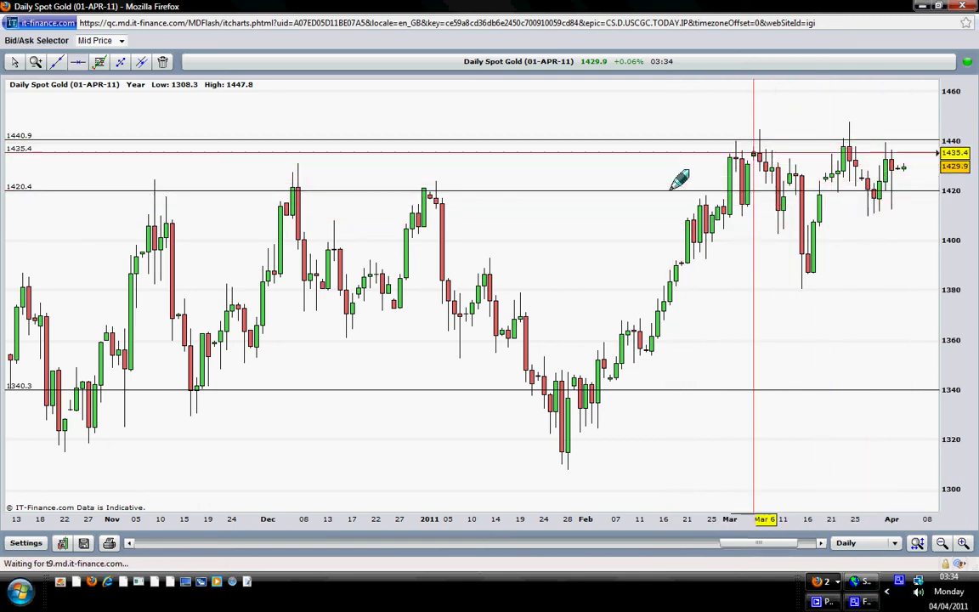
click(712, 168)
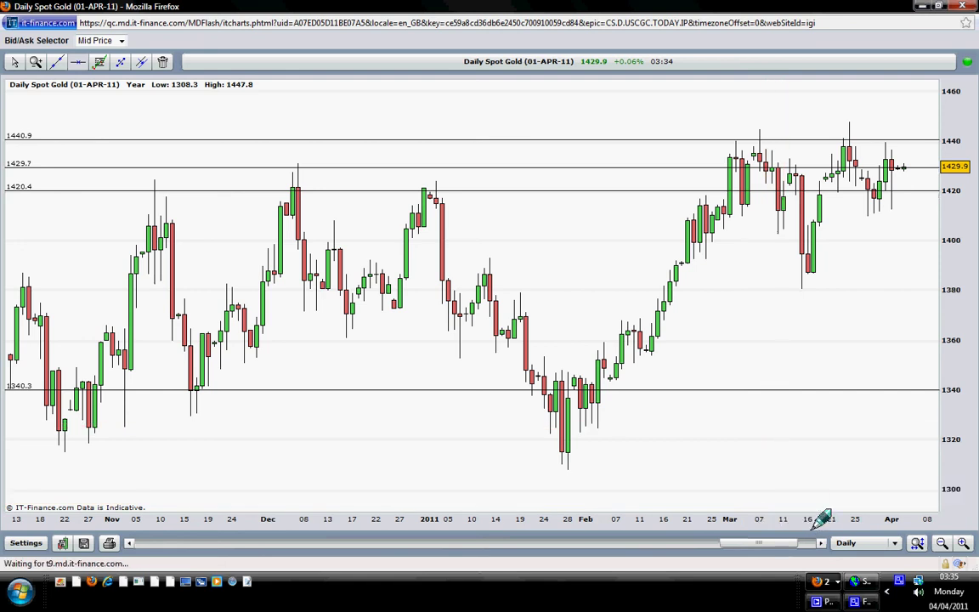
- Switch the gold chart to yearly candles
click(896, 544)
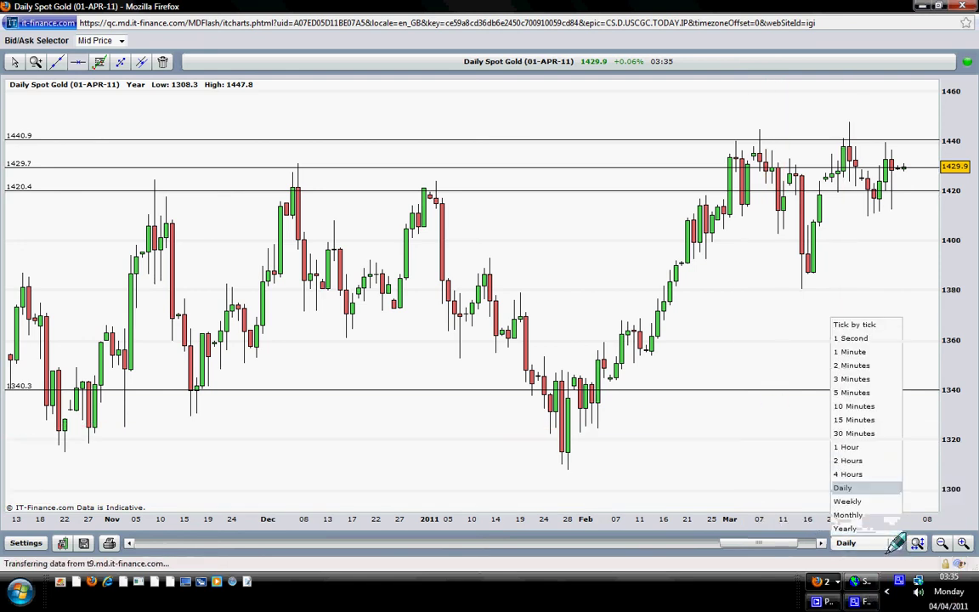
click(845, 529)
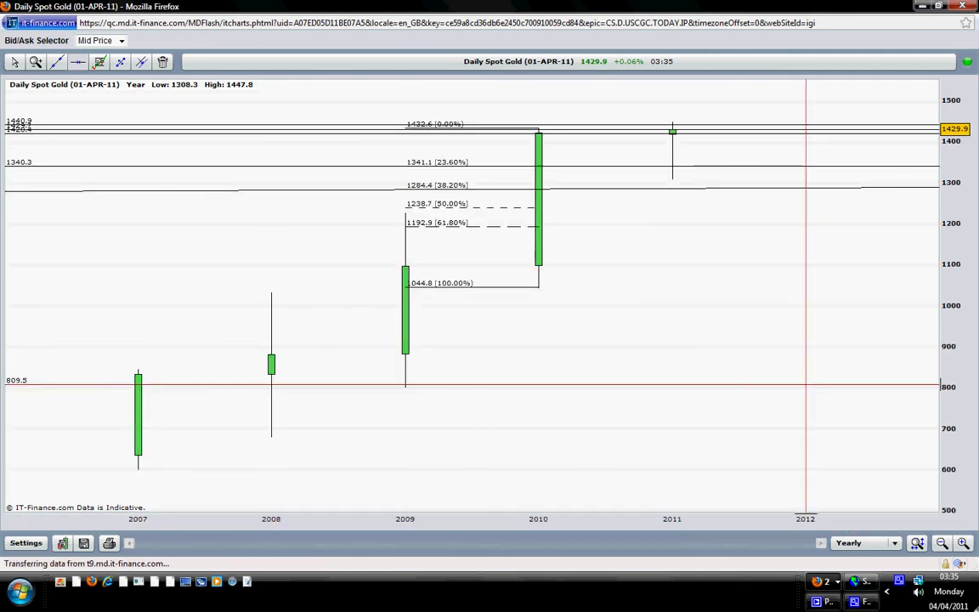
right_click(897, 577)
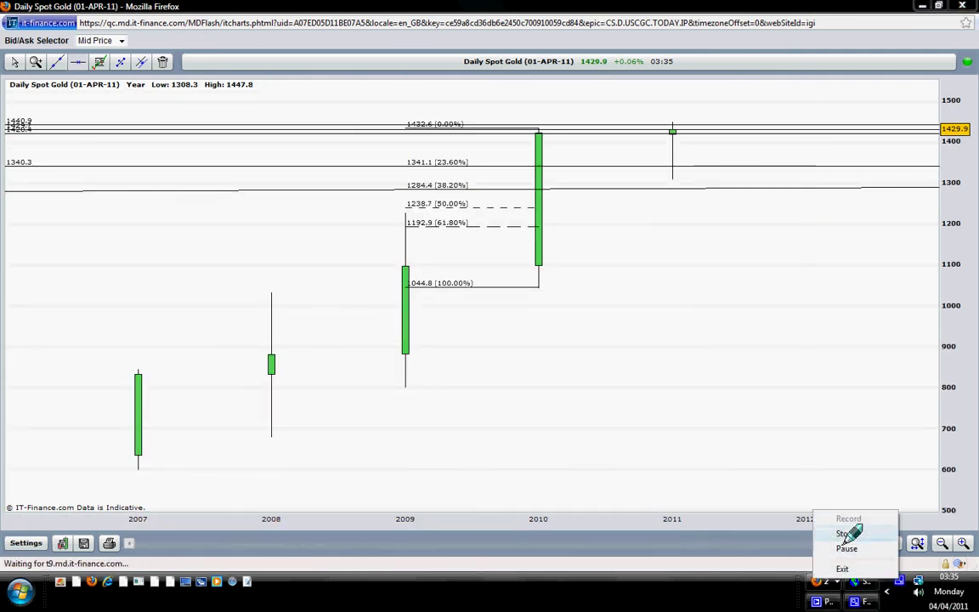